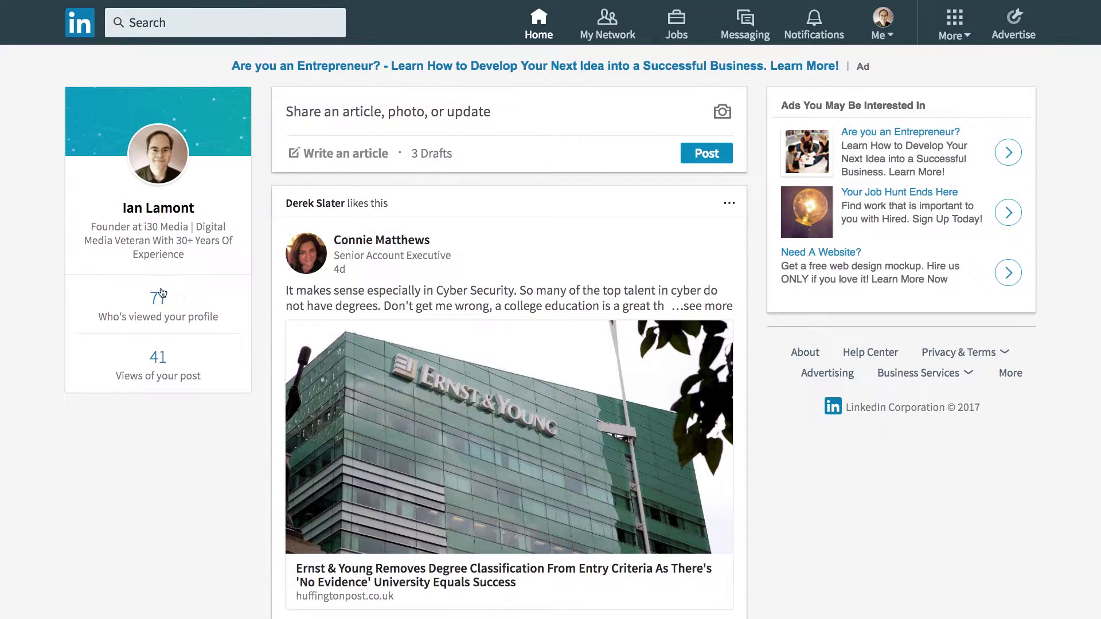
# Open the LinkedIn Notifications page from the top navigation bar.
pyautogui.scroll(-3, 555, 329)
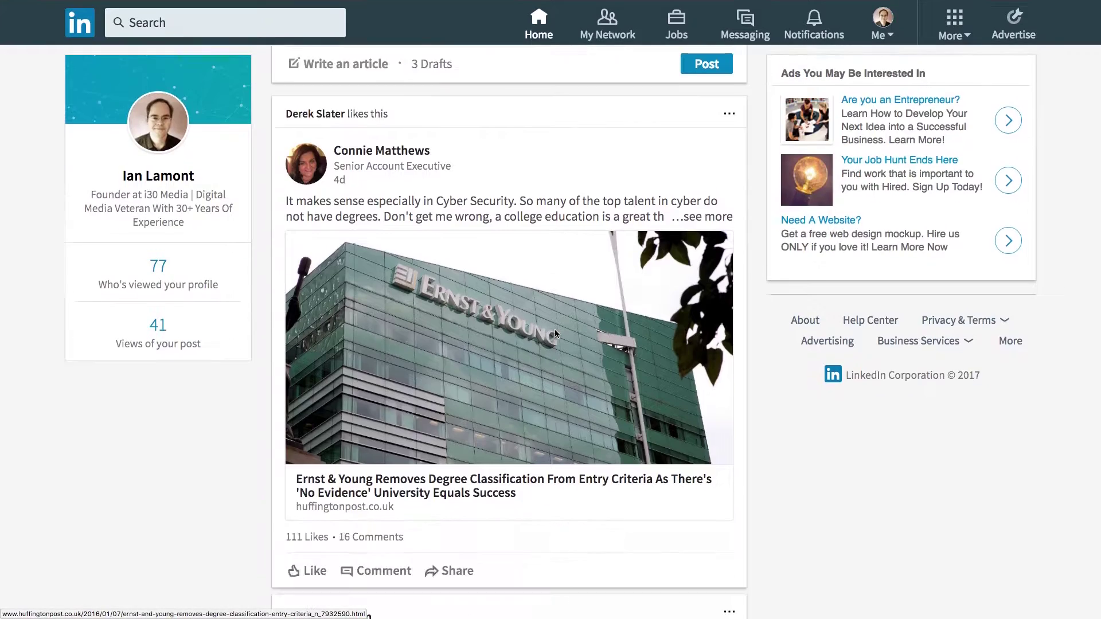
pyautogui.scroll(-10, 555, 330)
pyautogui.scroll(8, 555, 330)
pyautogui.scroll(-2, 555, 329)
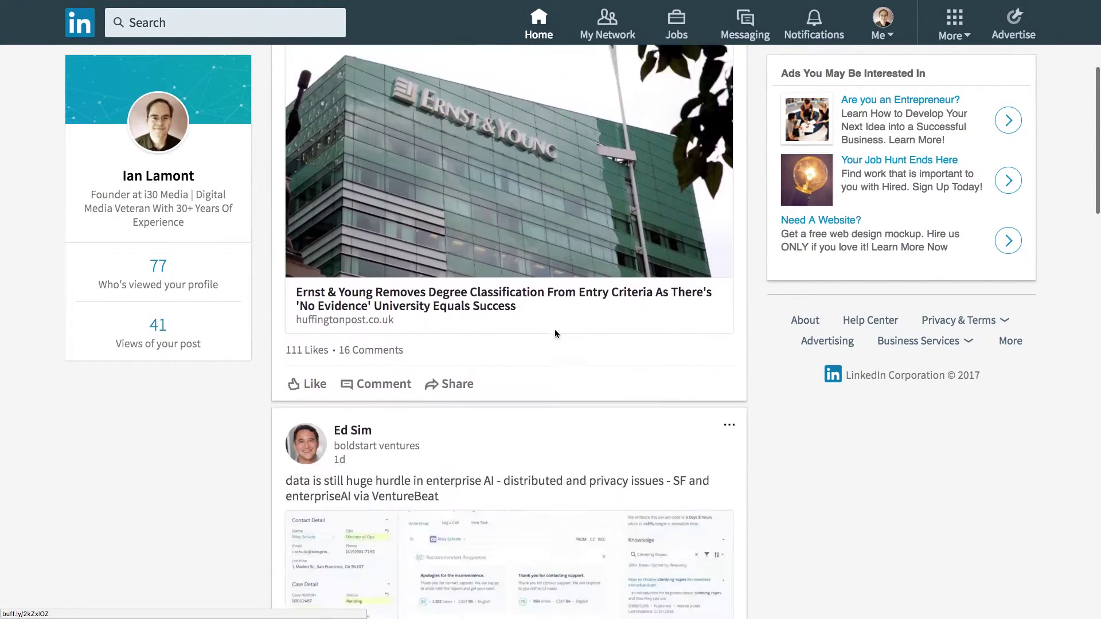
pyautogui.scroll(-2, 555, 335)
pyautogui.scroll(8, 555, 334)
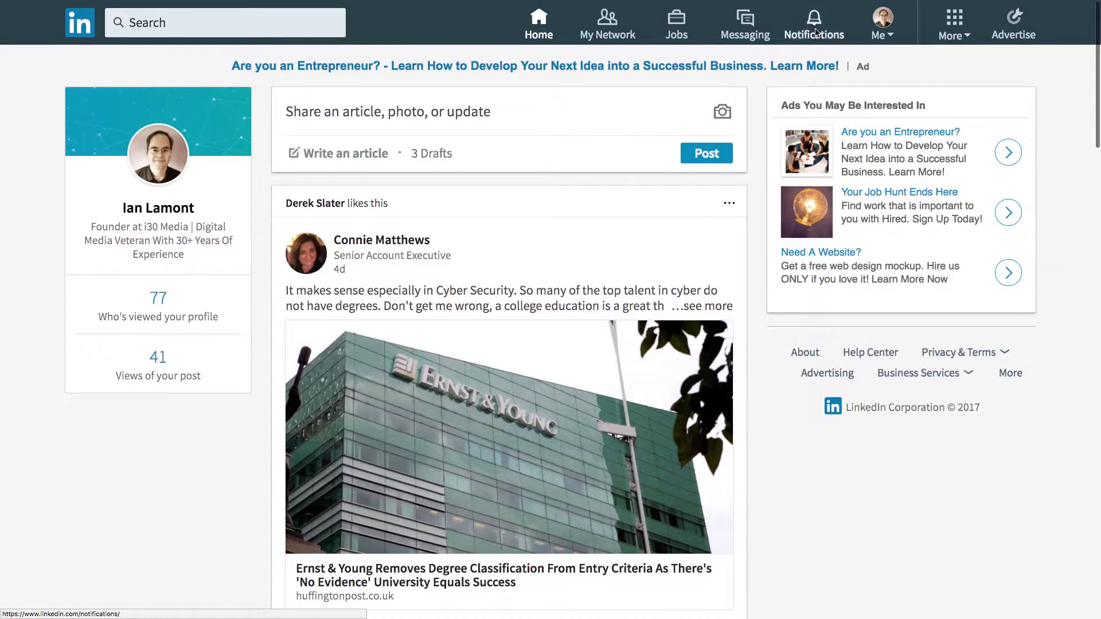
pyautogui.click(816, 33)
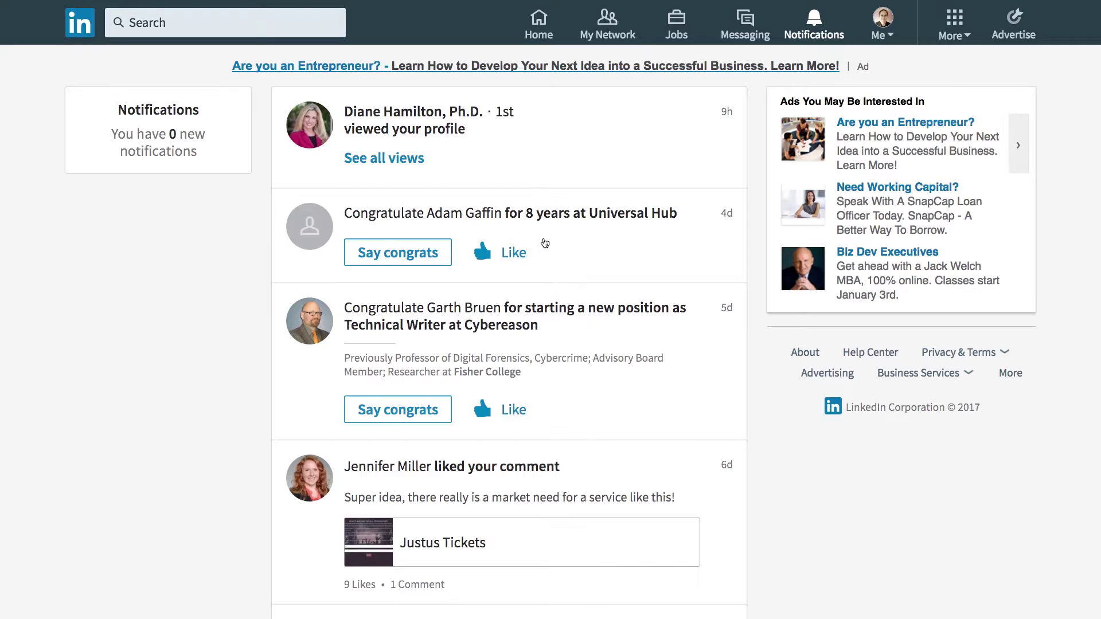
# Scroll through the recent profile views, congratulations and likes.
pyautogui.scroll(-10, 587, 238)
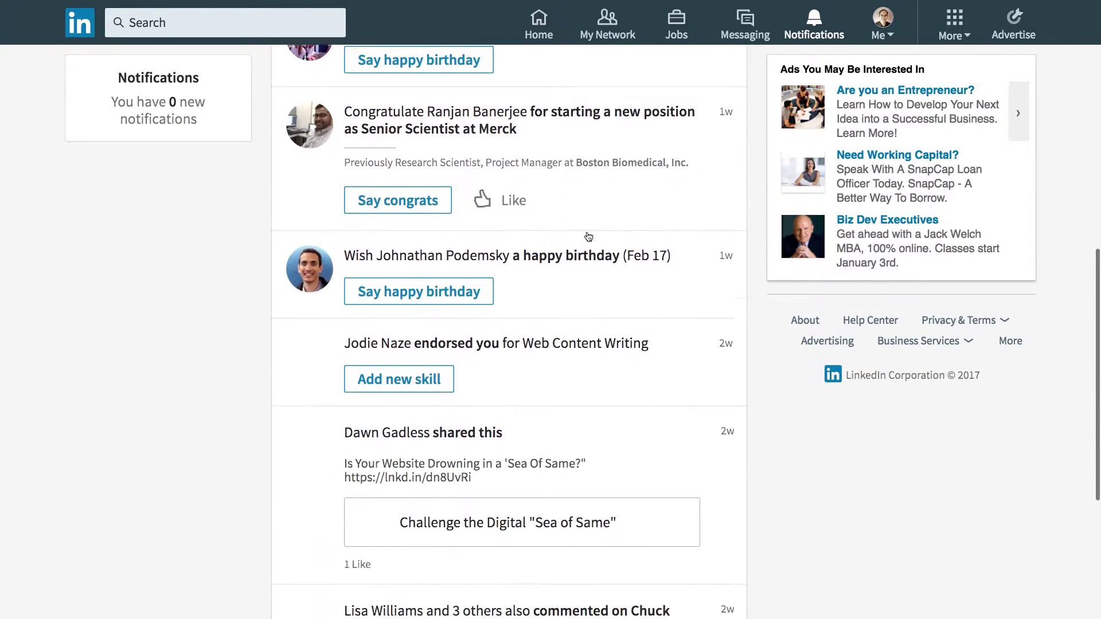
pyautogui.scroll(-5, 588, 236)
pyautogui.scroll(2, 589, 237)
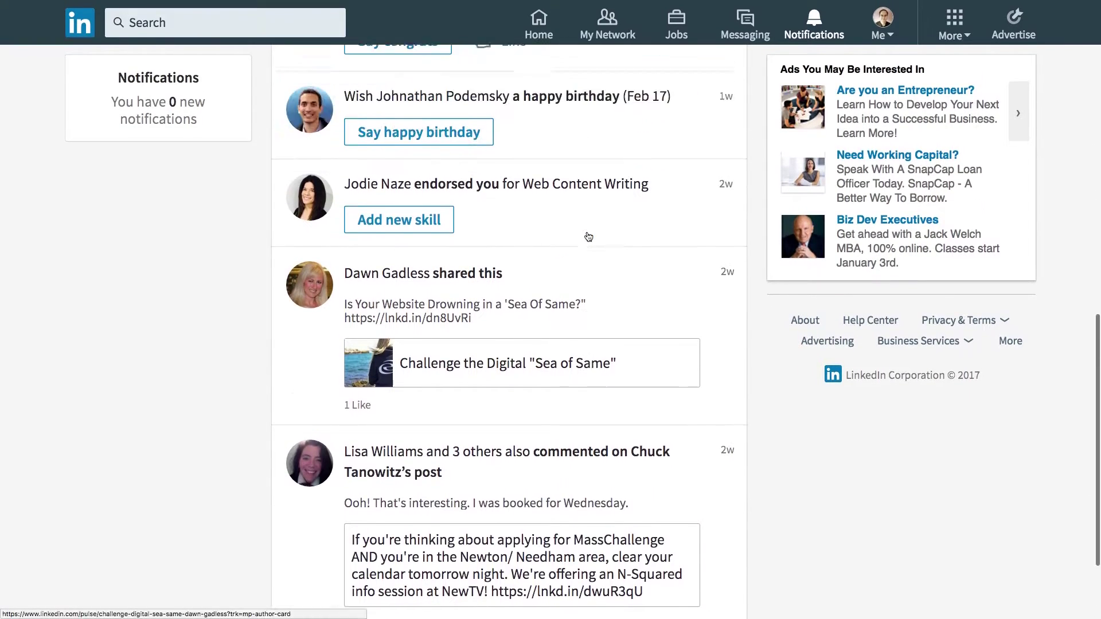
pyautogui.scroll(3, 588, 236)
pyautogui.scroll(3, 591, 283)
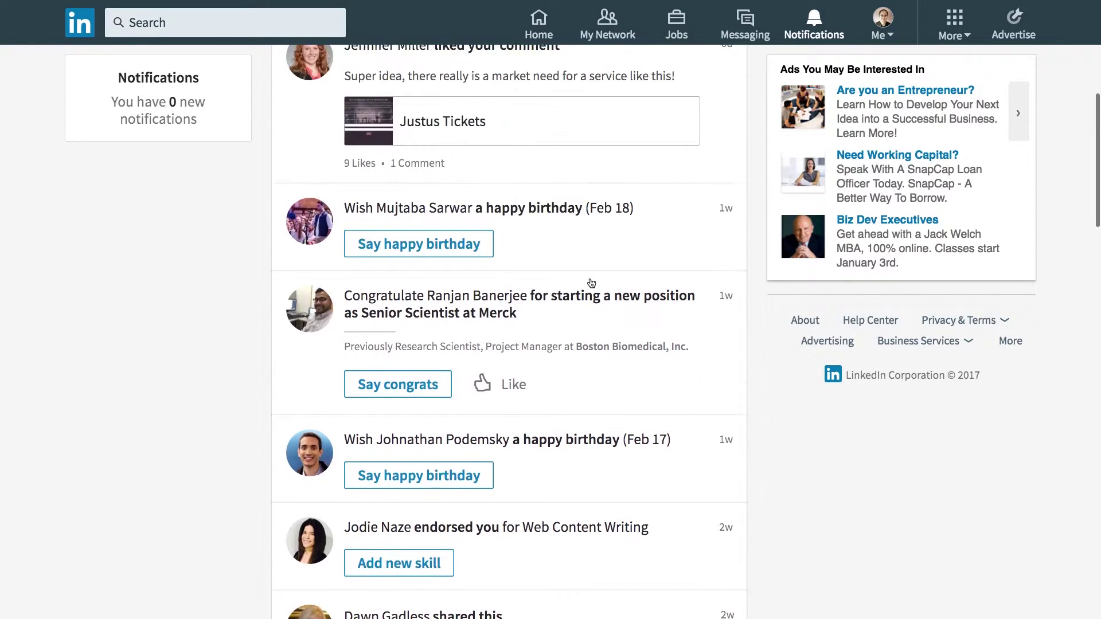
pyautogui.scroll(3, 591, 283)
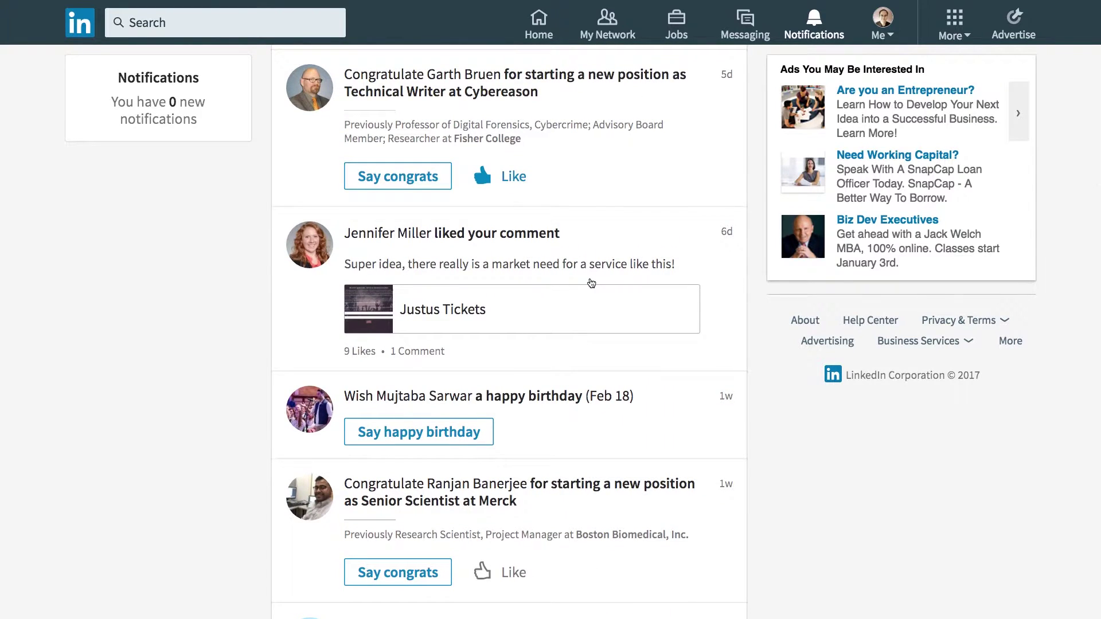
pyautogui.scroll(4, 592, 283)
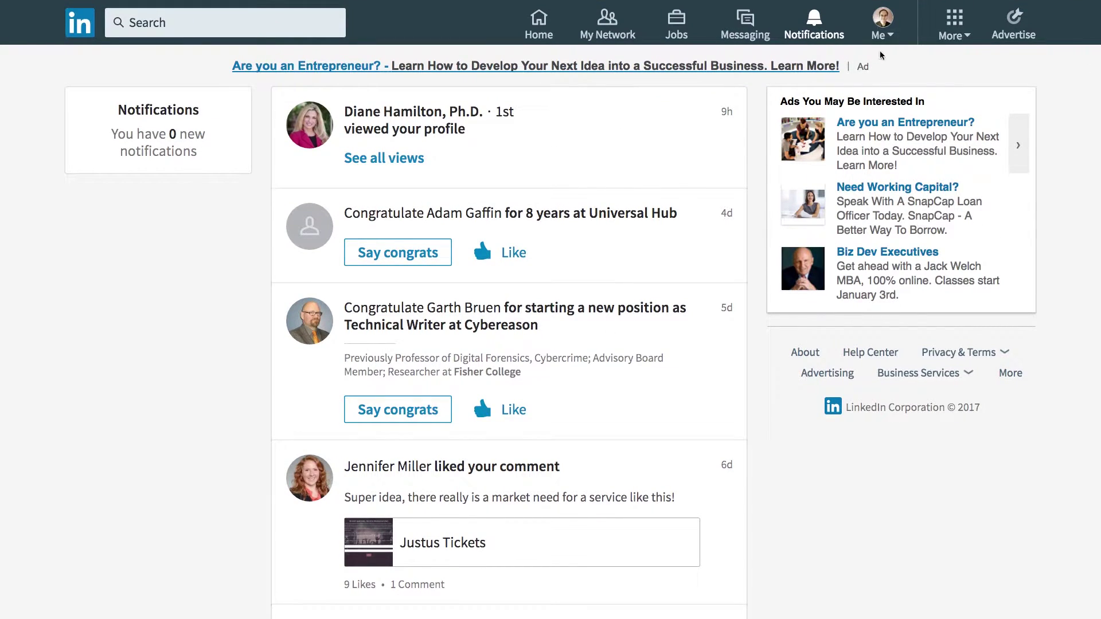
pyautogui.scroll(-1, 895, 52)
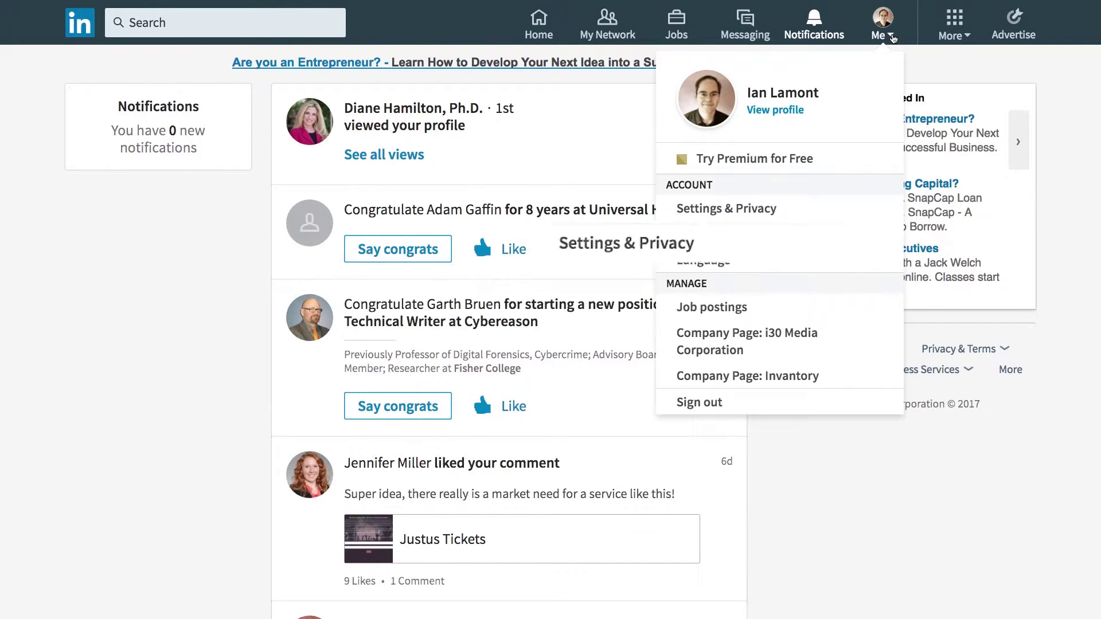
# Go to Settings & Privacy and show the Communications settings.
pyautogui.click(740, 208)
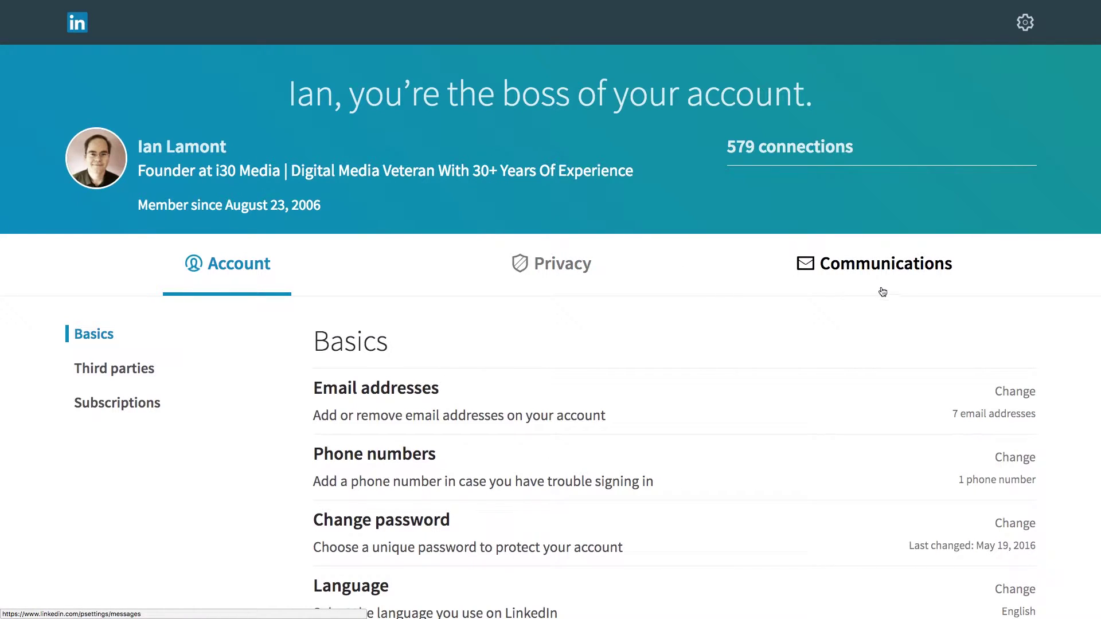
pyautogui.click(893, 272)
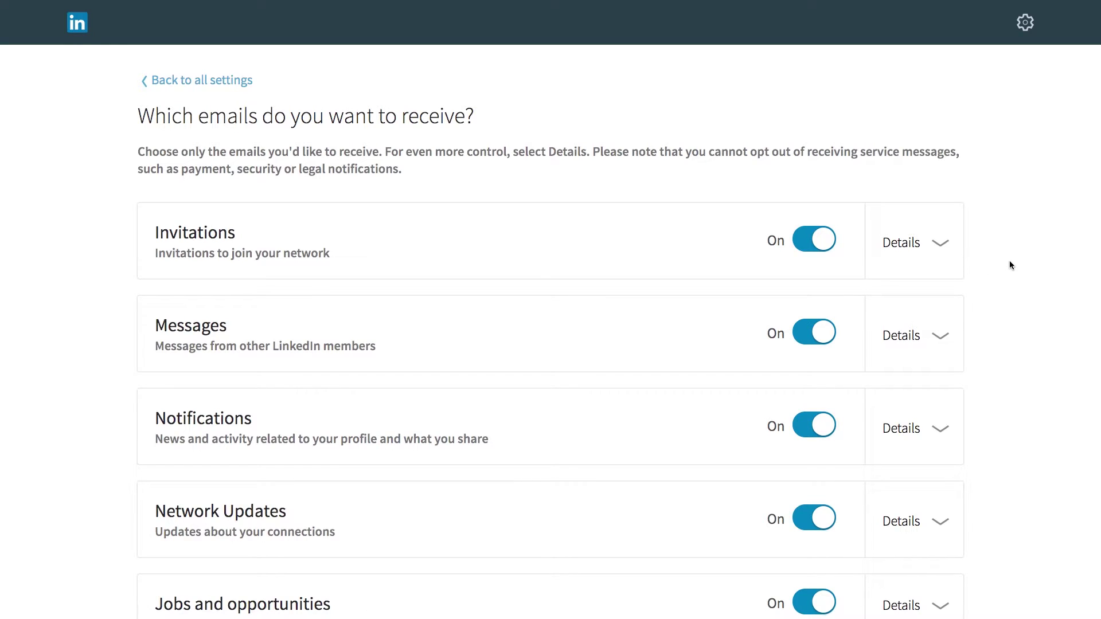
# Switch the Invitations email category to Off, leaving the others On.
pyautogui.scroll(-2, 1010, 264)
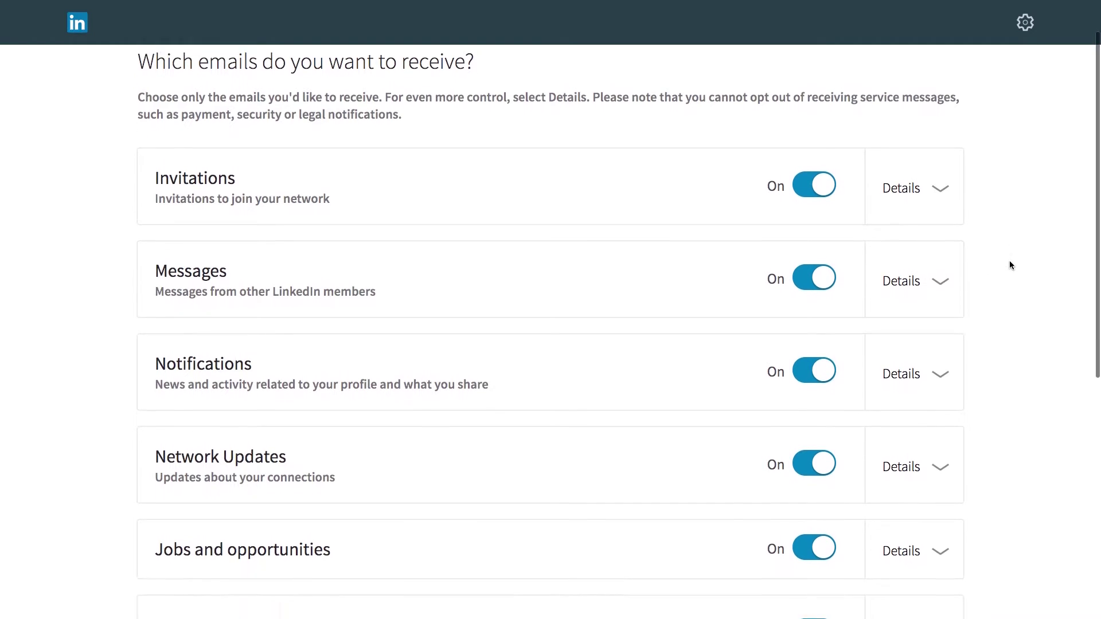
pyautogui.scroll(2, 1010, 264)
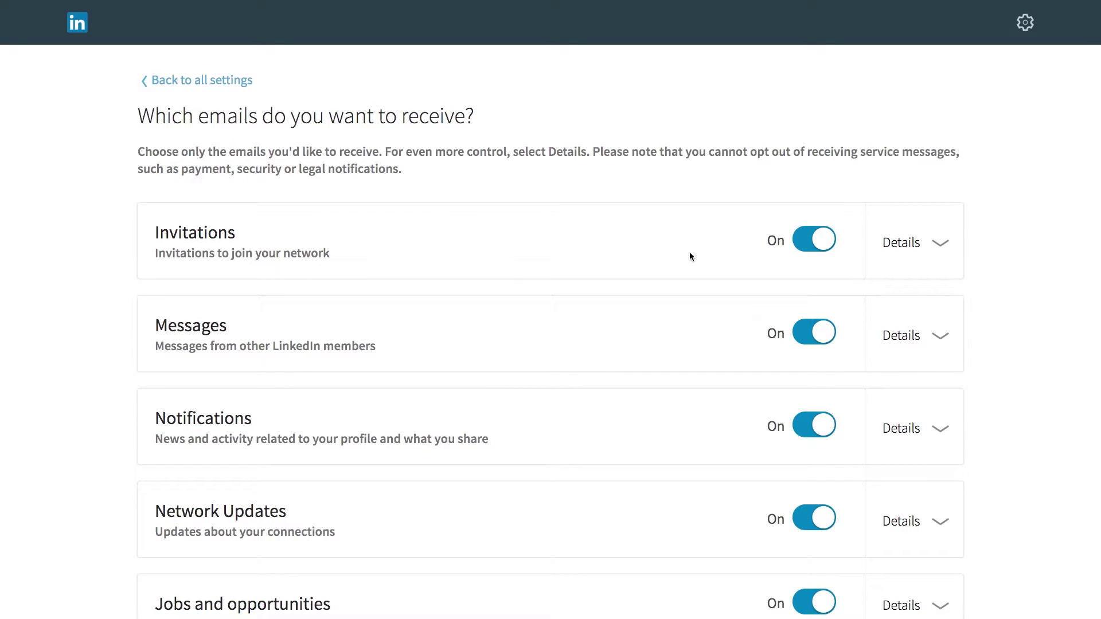
pyautogui.scroll(-1, 690, 256)
pyautogui.scroll(1, 704, 246)
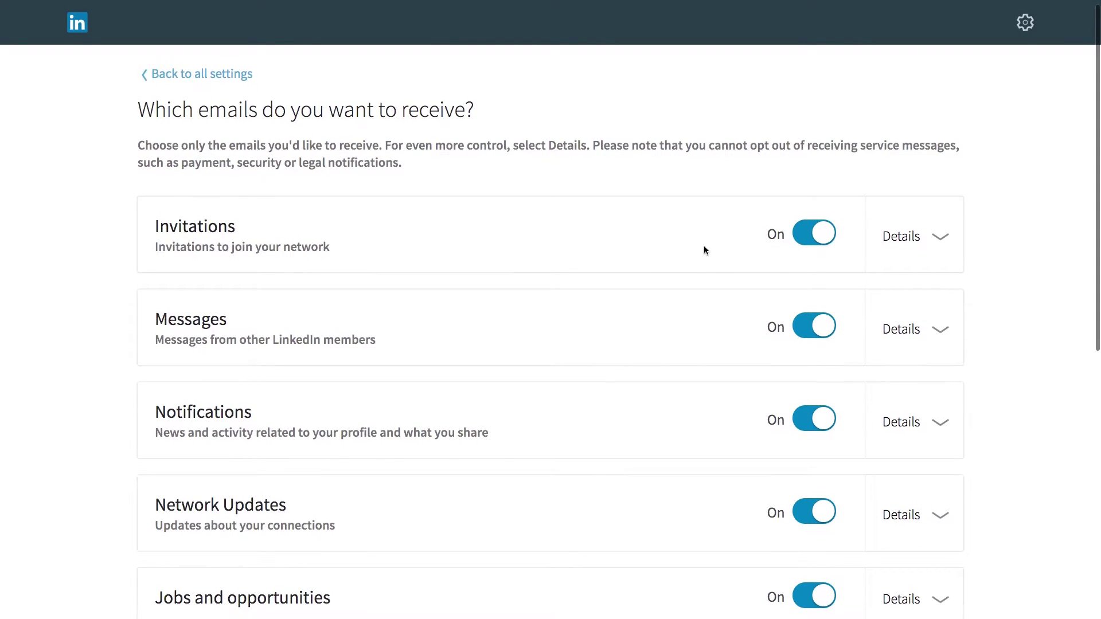
pyautogui.click(801, 237)
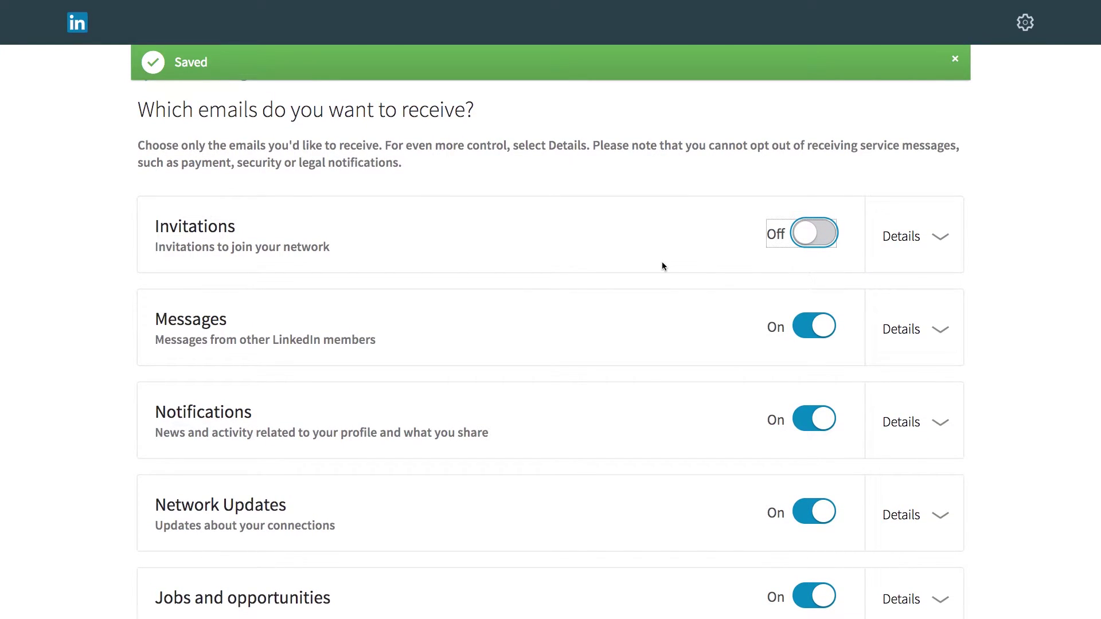
pyautogui.scroll(-3, 663, 263)
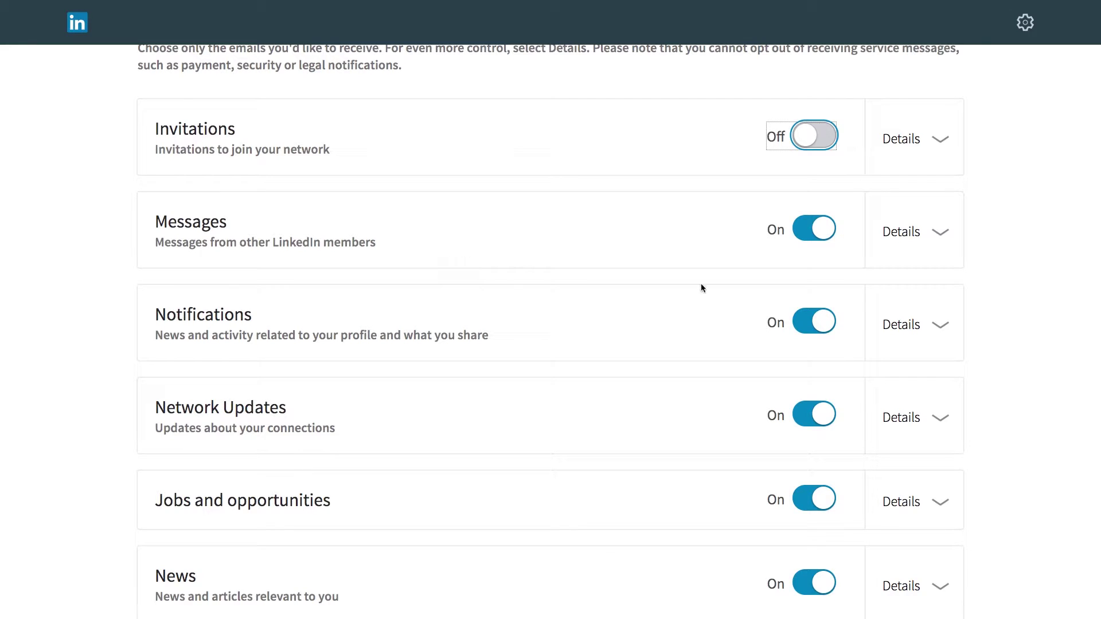
pyautogui.scroll(-2, 562, 331)
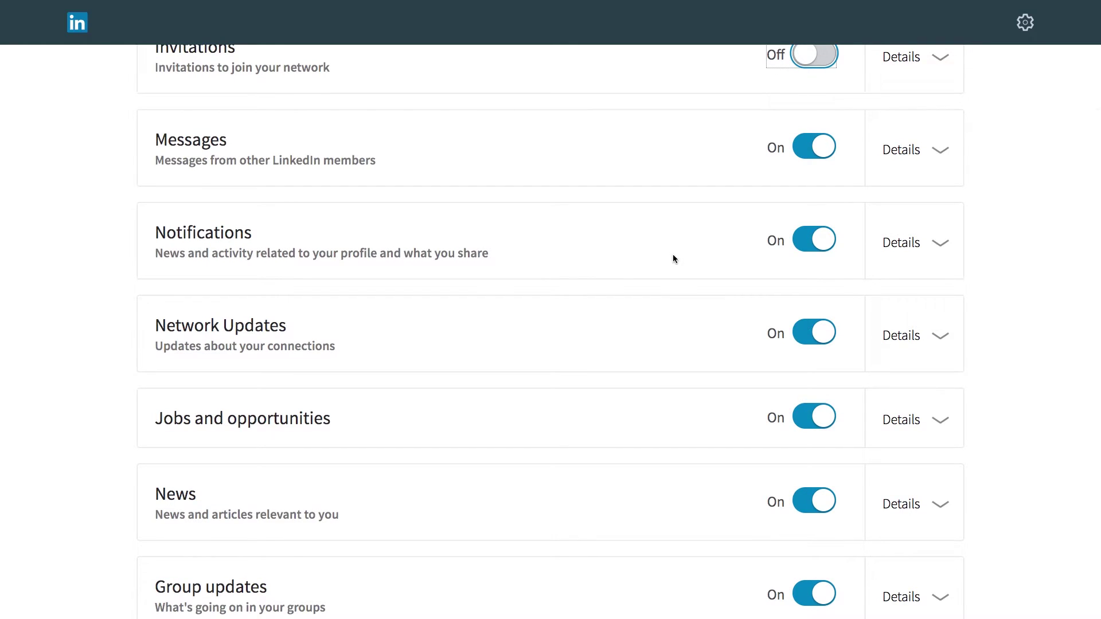
# Switch both the Notifications and Network Updates email toggles to Off.
pyautogui.click(809, 243)
pyautogui.scroll(-3, 649, 284)
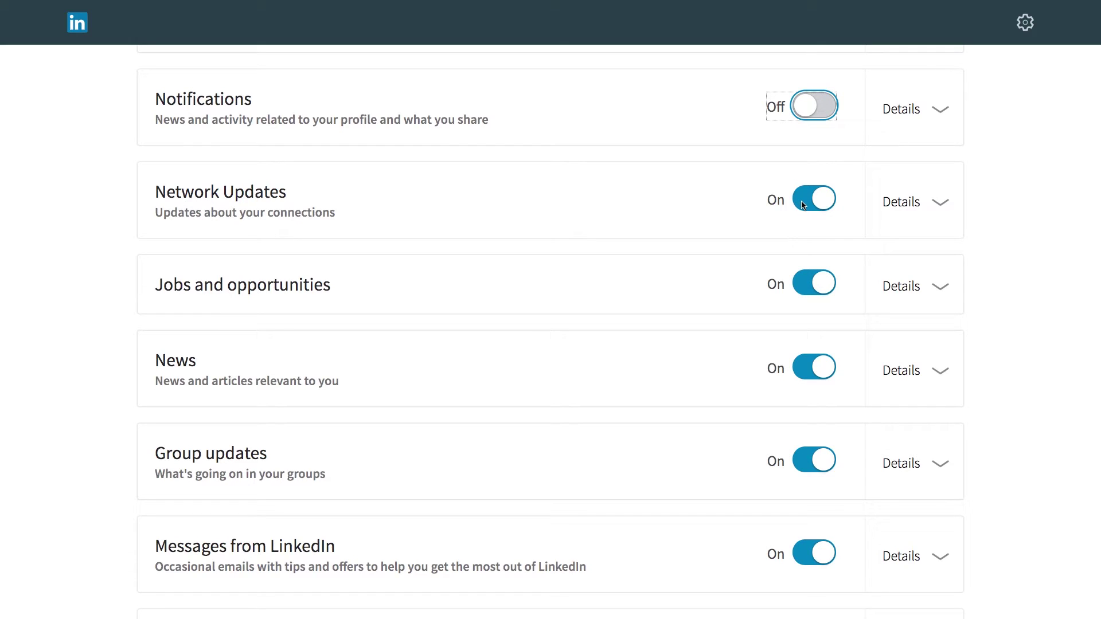
pyautogui.click(802, 202)
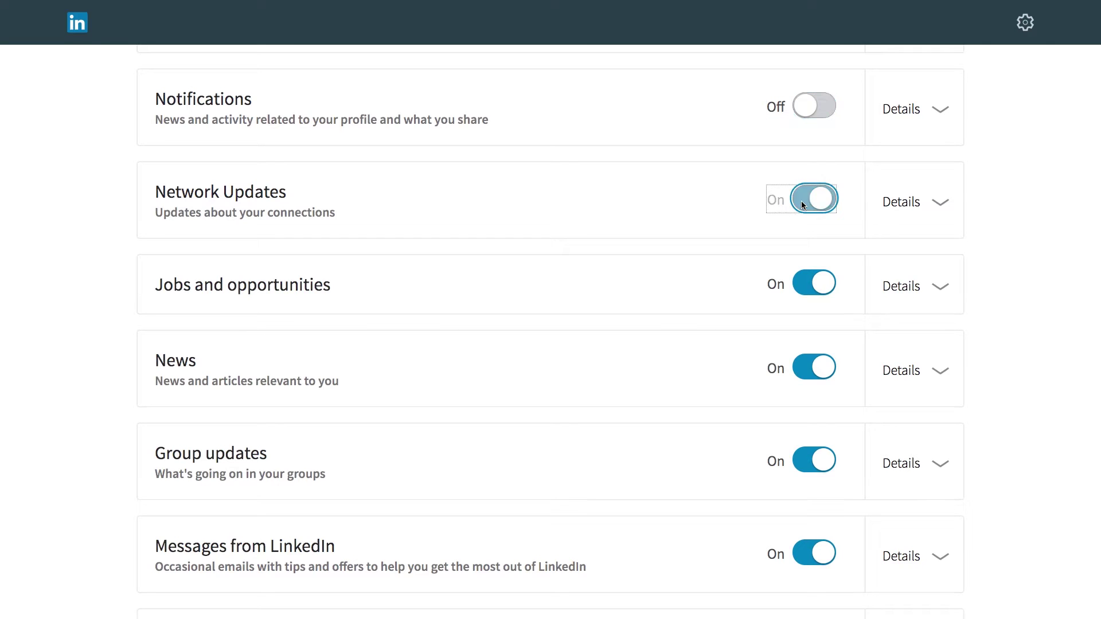
pyautogui.scroll(-2, 644, 243)
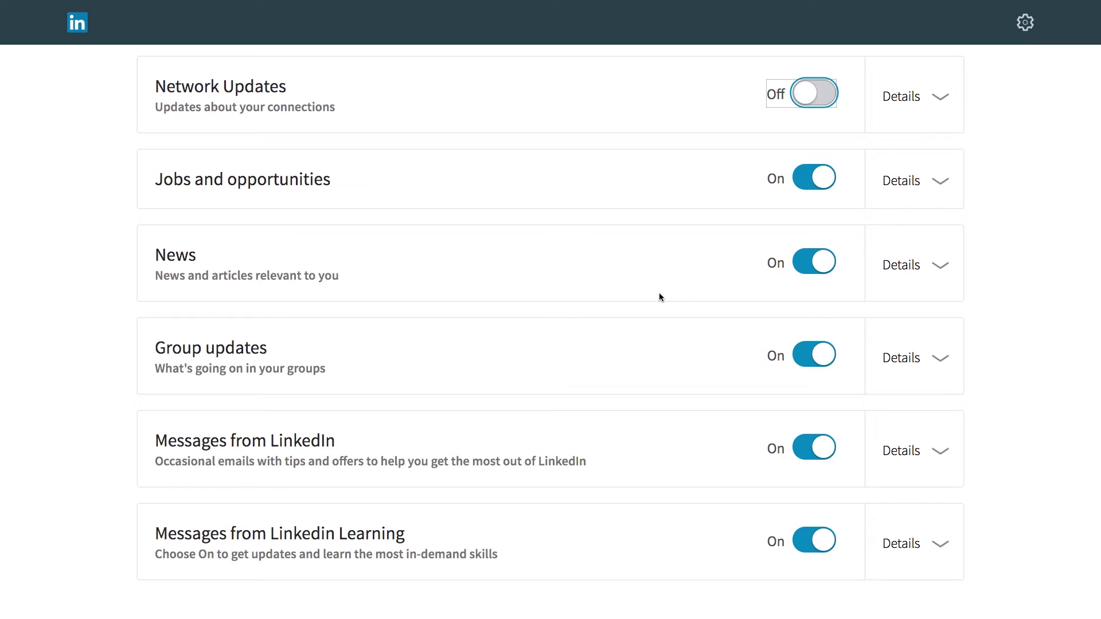
# Turn off News, Group updates and both LinkedIn message emails, leaving only Jobs On.
pyautogui.click(803, 268)
pyautogui.scroll(-2, 612, 290)
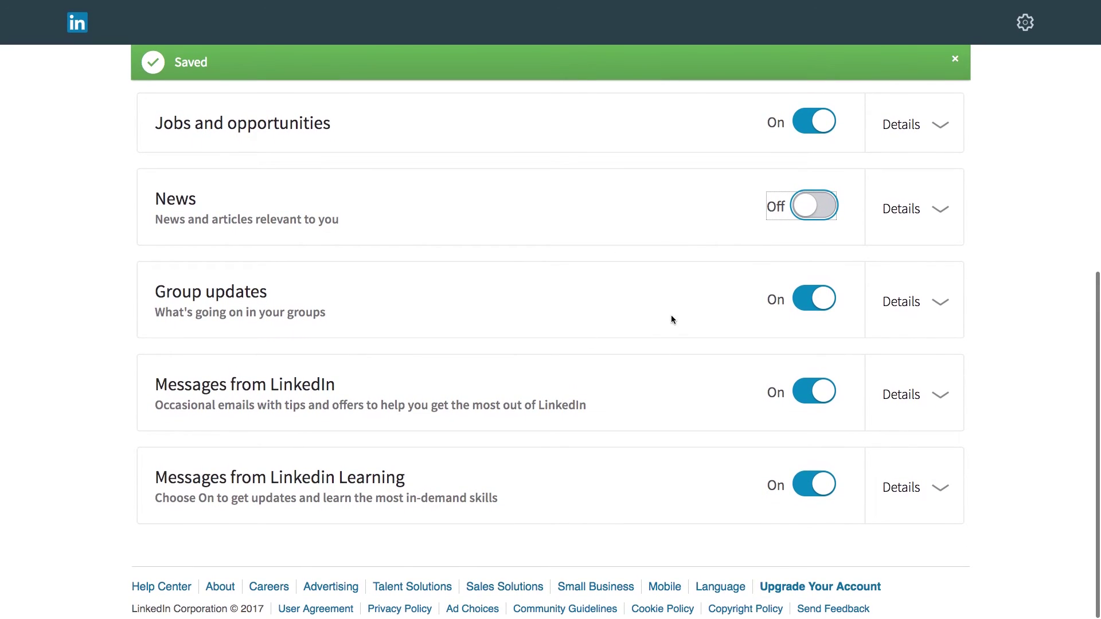
pyautogui.scroll(1, 672, 319)
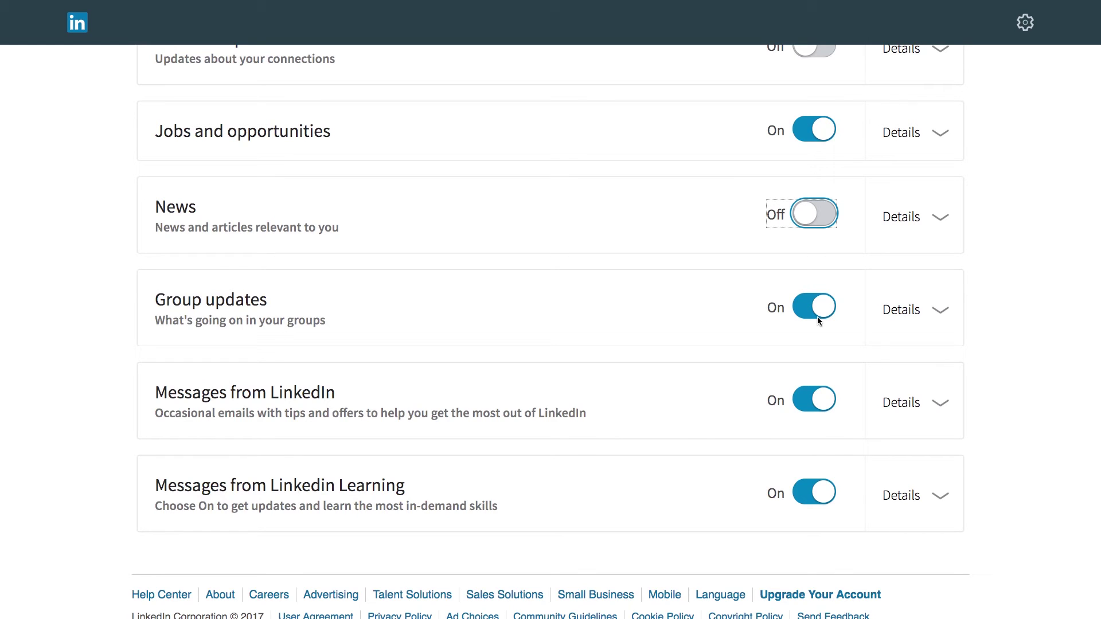
pyautogui.click(803, 312)
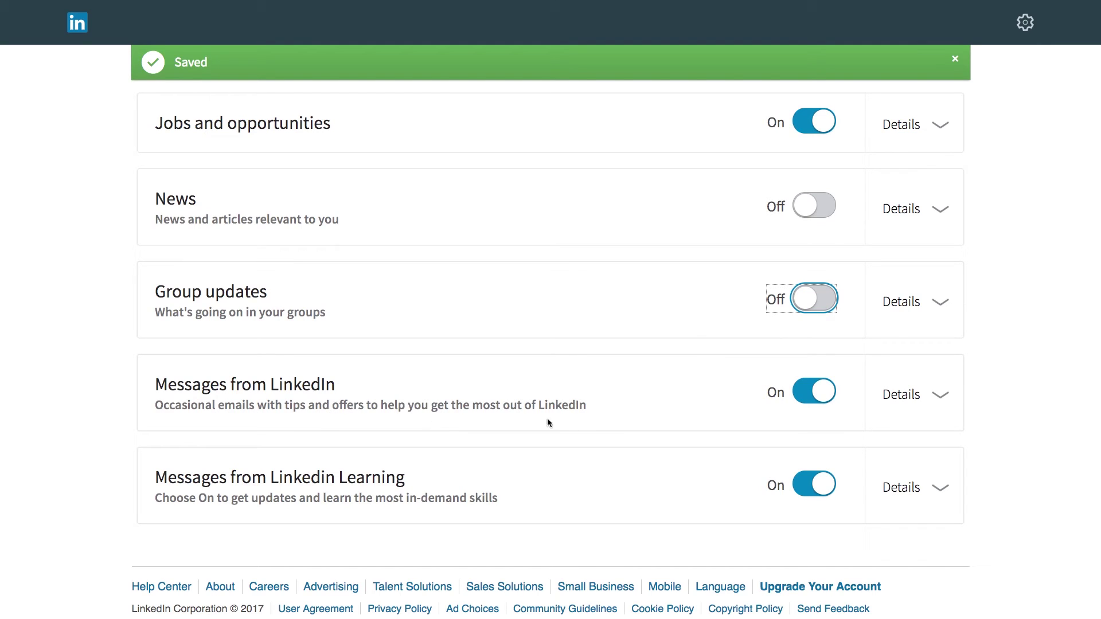
pyautogui.click(805, 395)
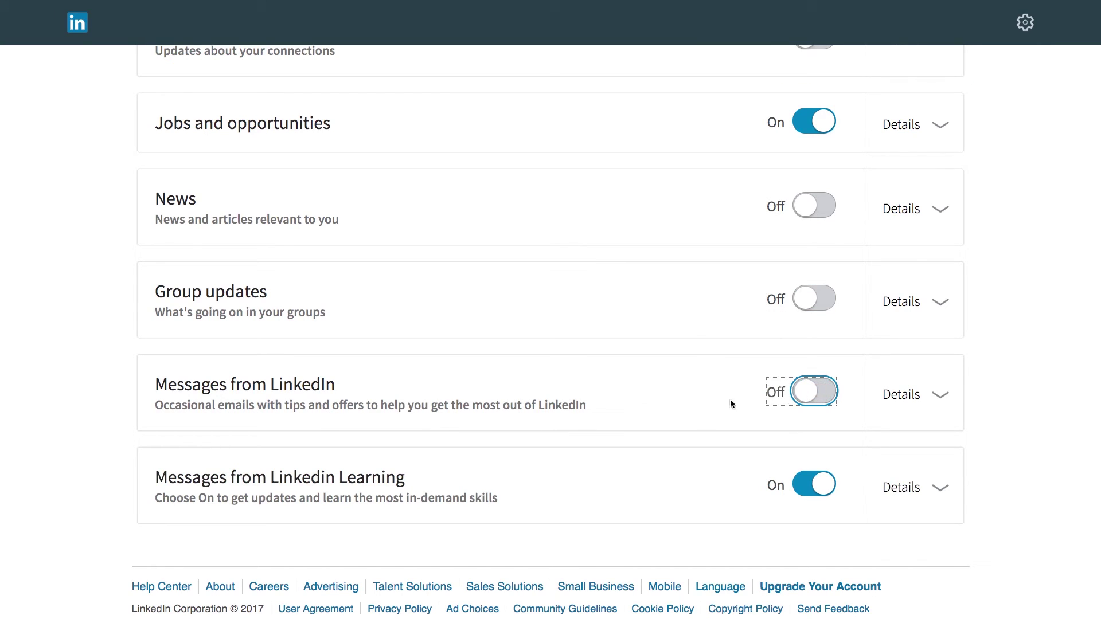
pyautogui.click(806, 492)
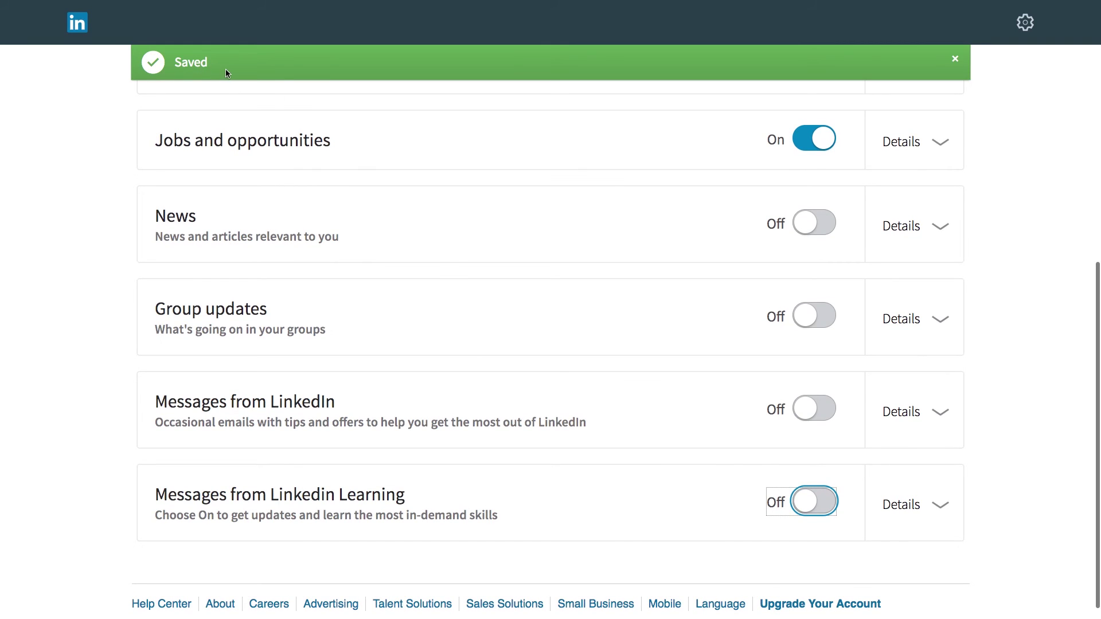
pyautogui.scroll(10, 676, 319)
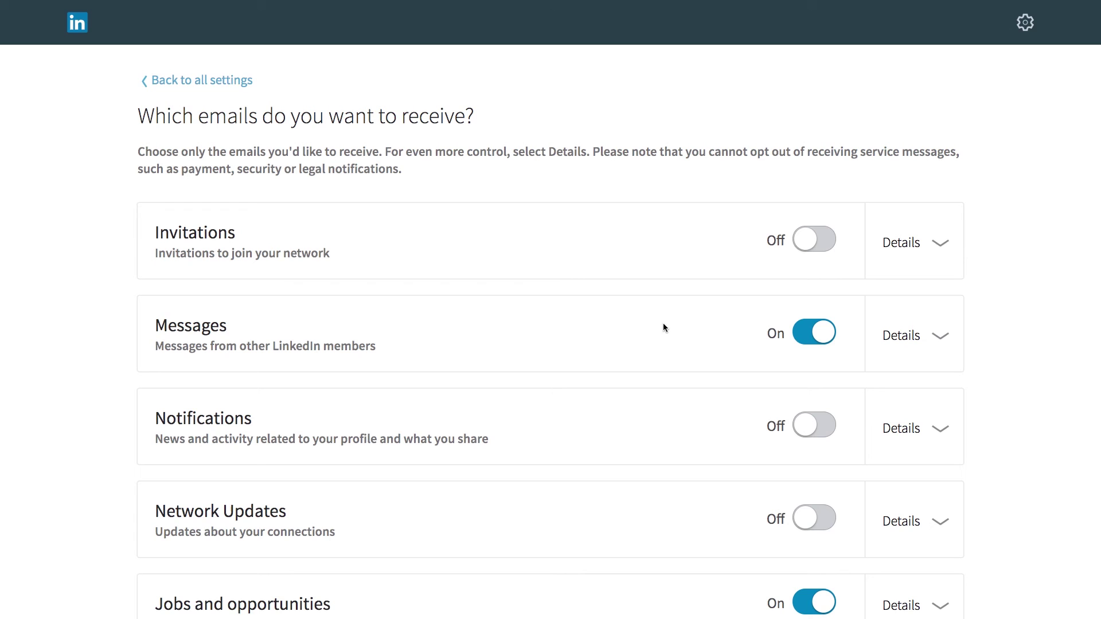
pyautogui.scroll(-4, 659, 328)
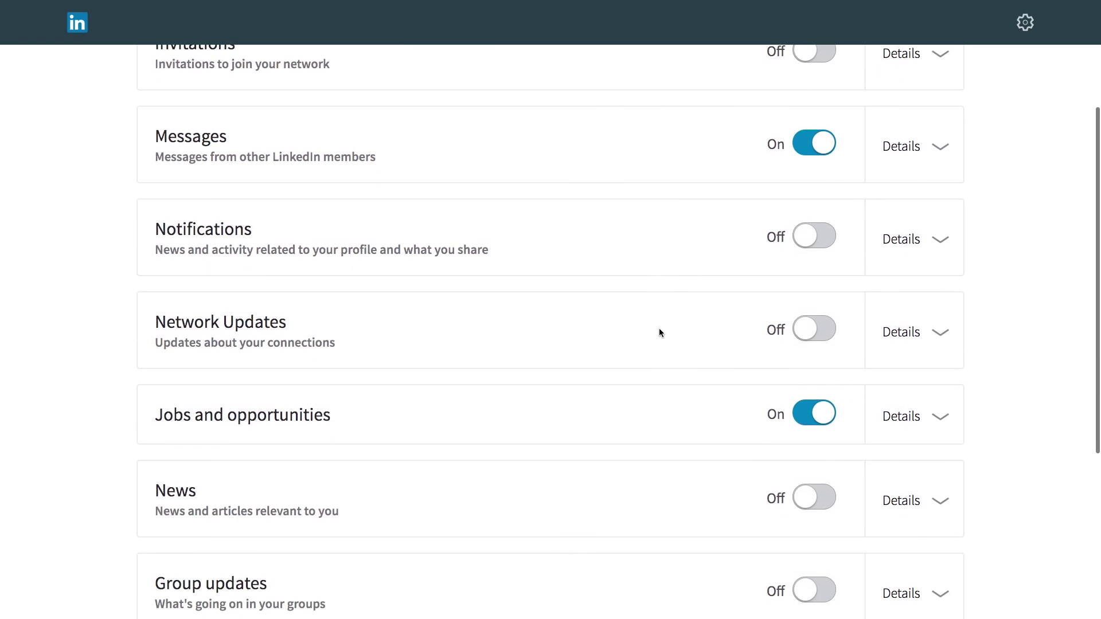
pyautogui.scroll(2, 658, 328)
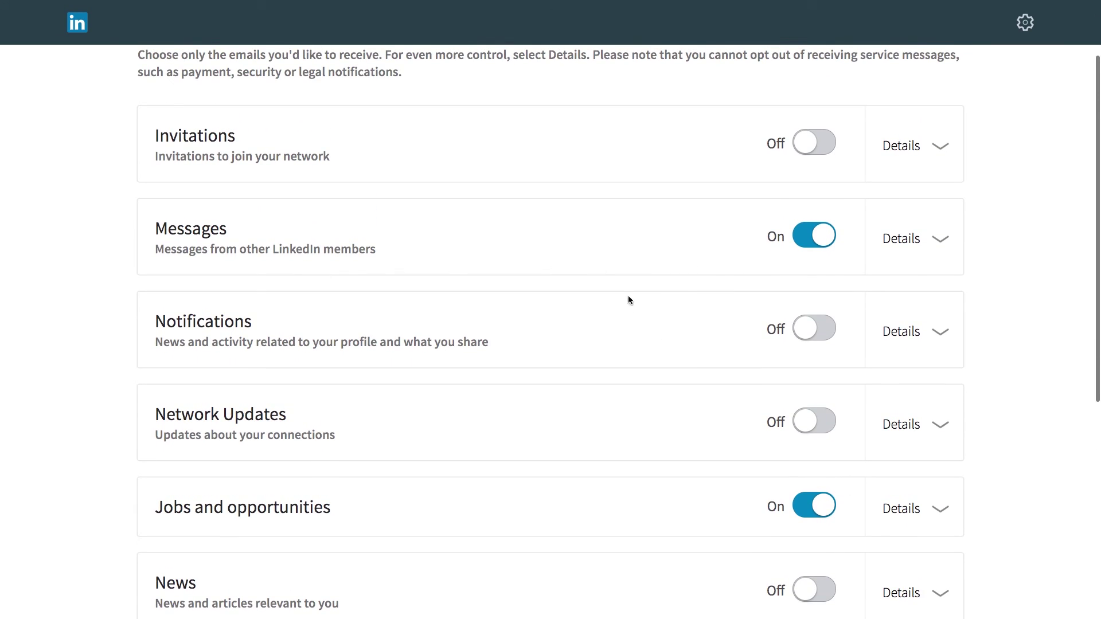
pyautogui.scroll(-3, 632, 317)
pyautogui.scroll(5, 541, 378)
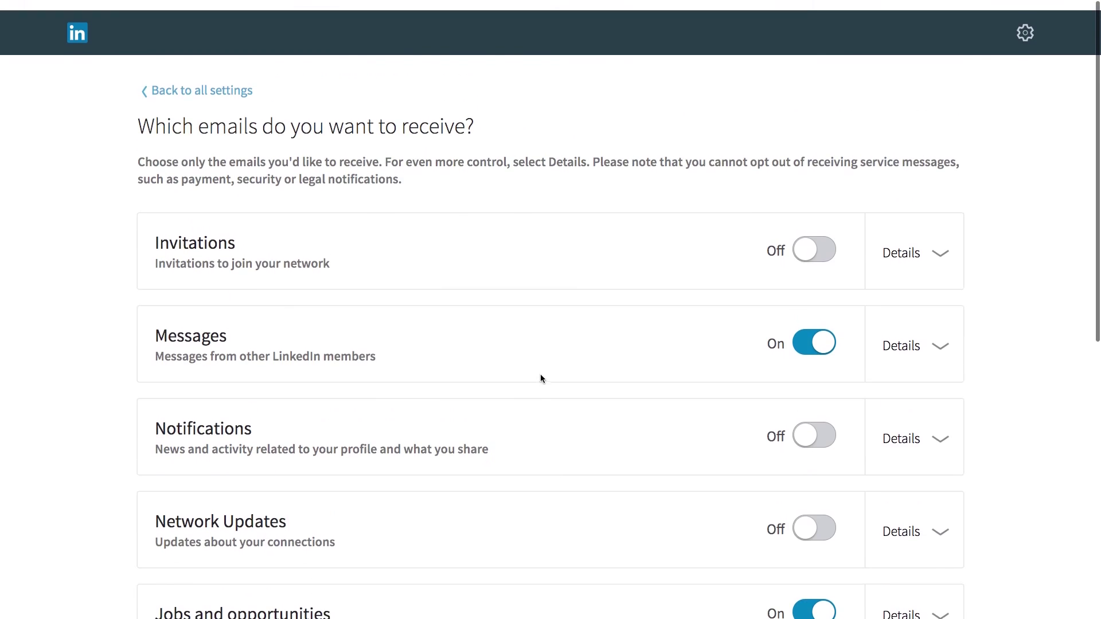